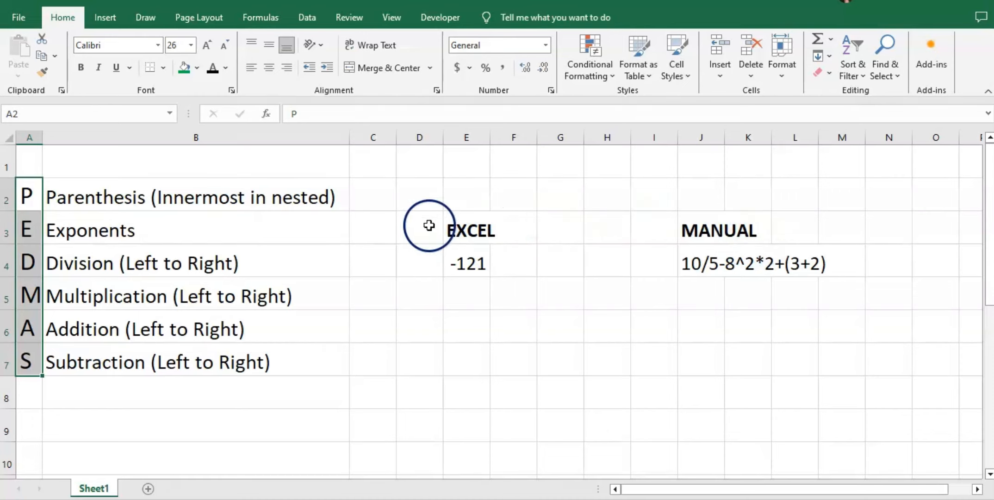
Remove the equals sign from the formula in E4 so it shows as text, and copy that text down into E5.
left_click(704, 267)
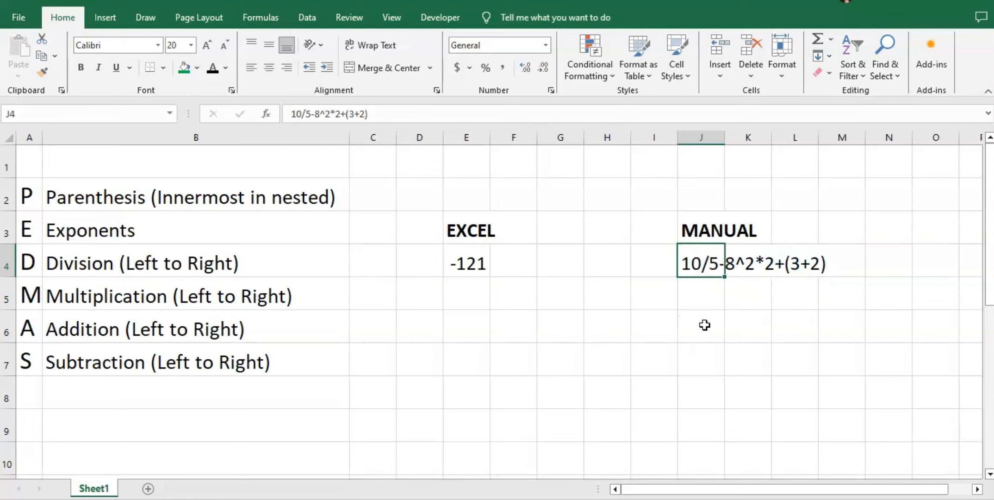
left_click(470, 262)
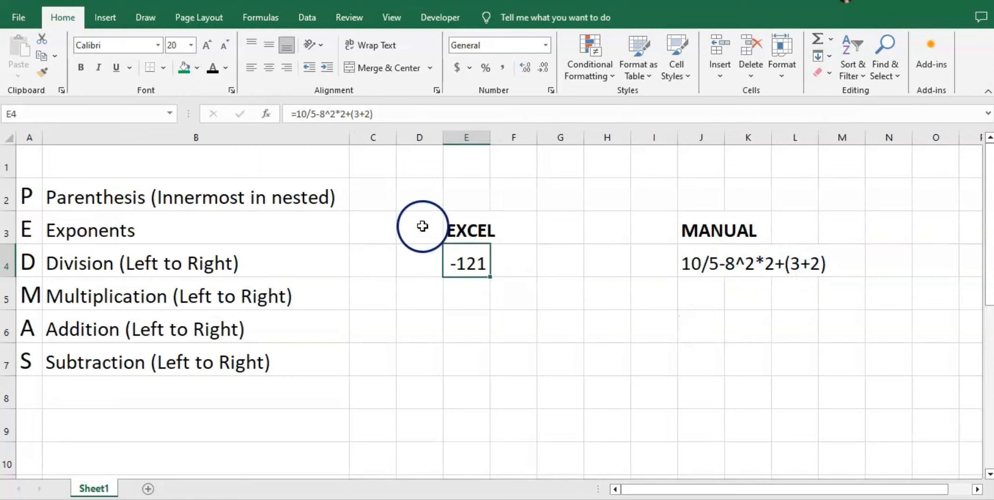
left_click(297, 114)
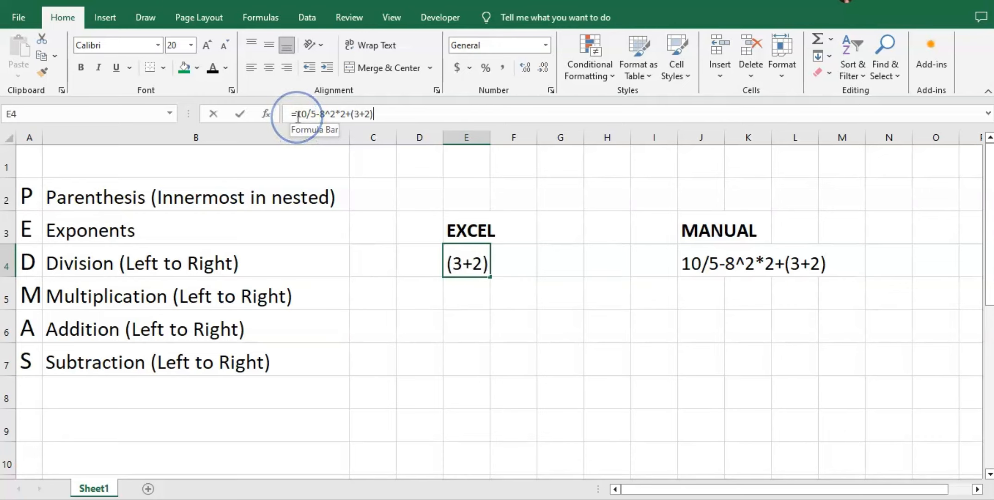
key("BackSpace")
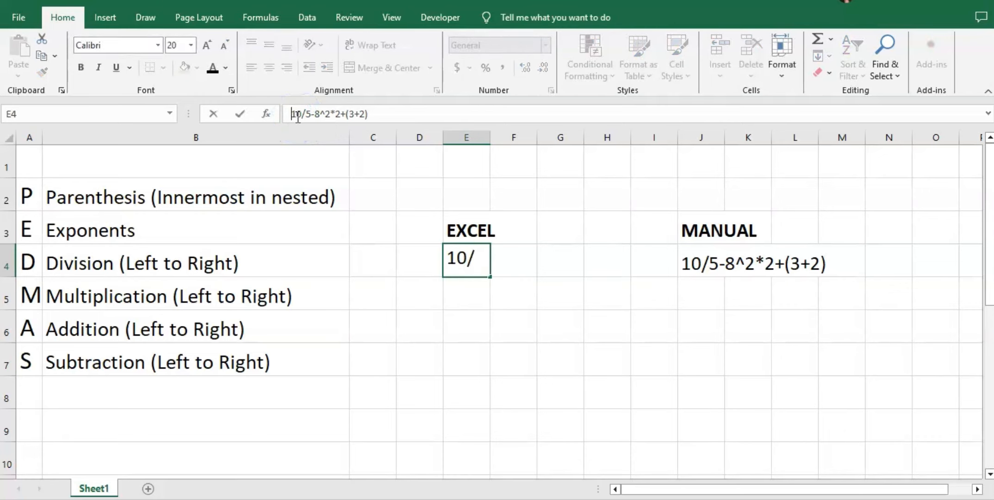
key("Return")
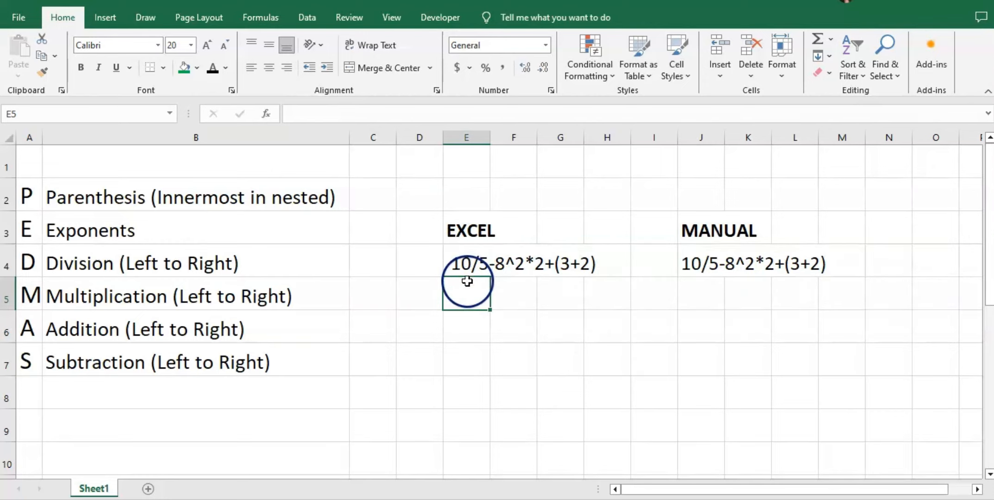
key("ctrl+d")
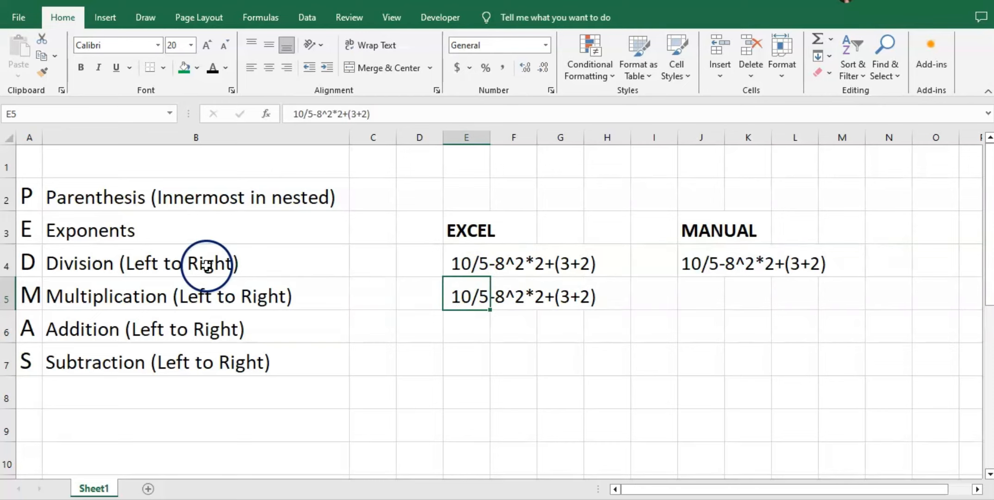
Restore the equals sign at the start of E4 so it calculates =10/5-8^2*2+(3+2).
left_click(467, 267)
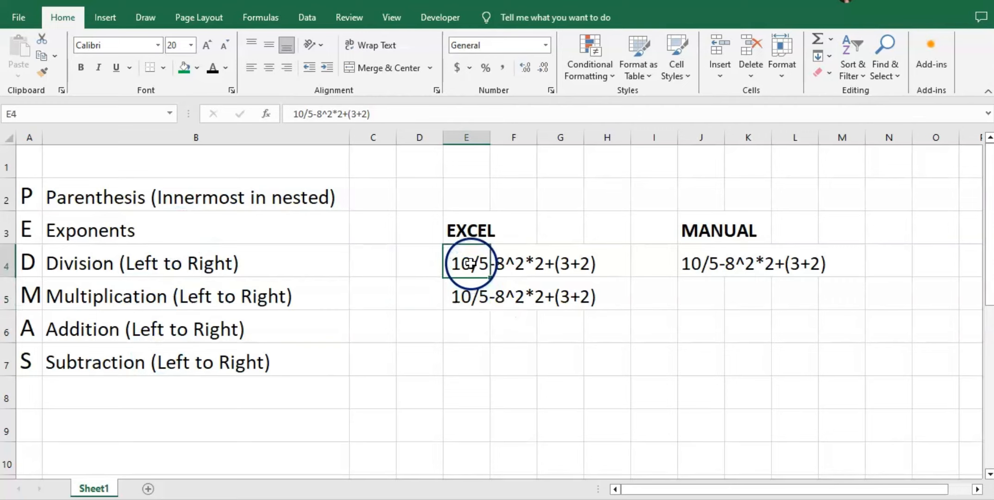
left_click(291, 114)
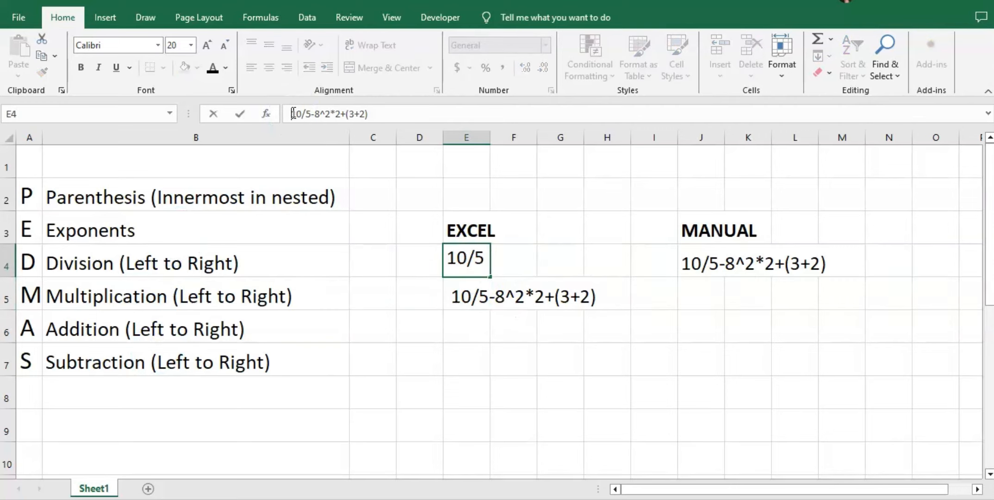
type("=")
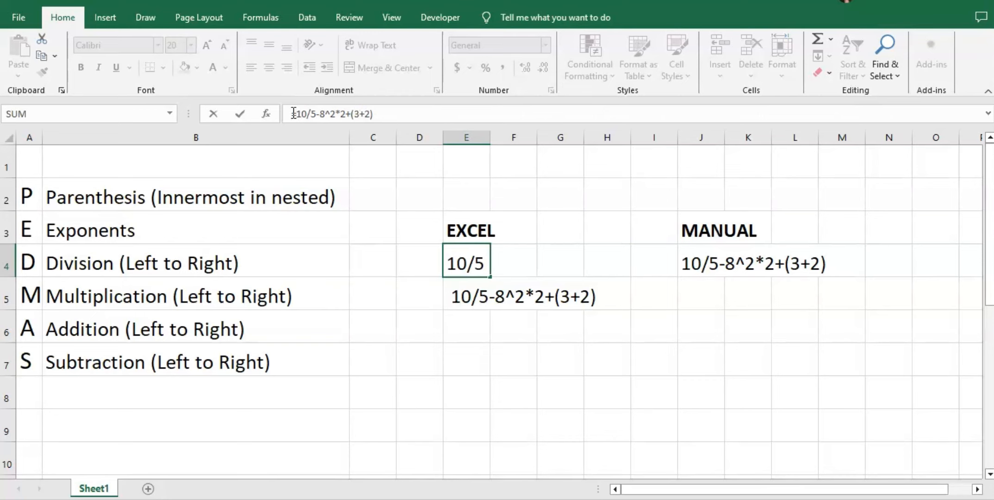
key("Return")
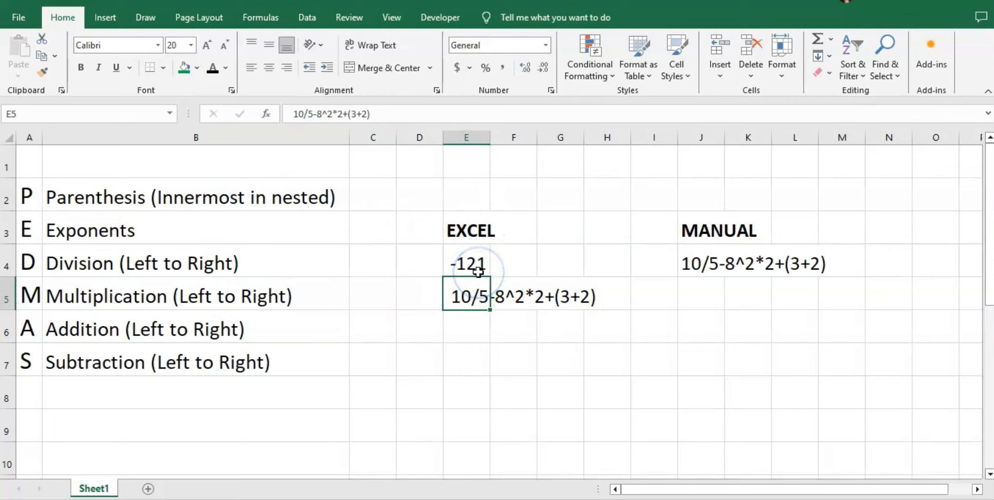
left_click(452, 371)
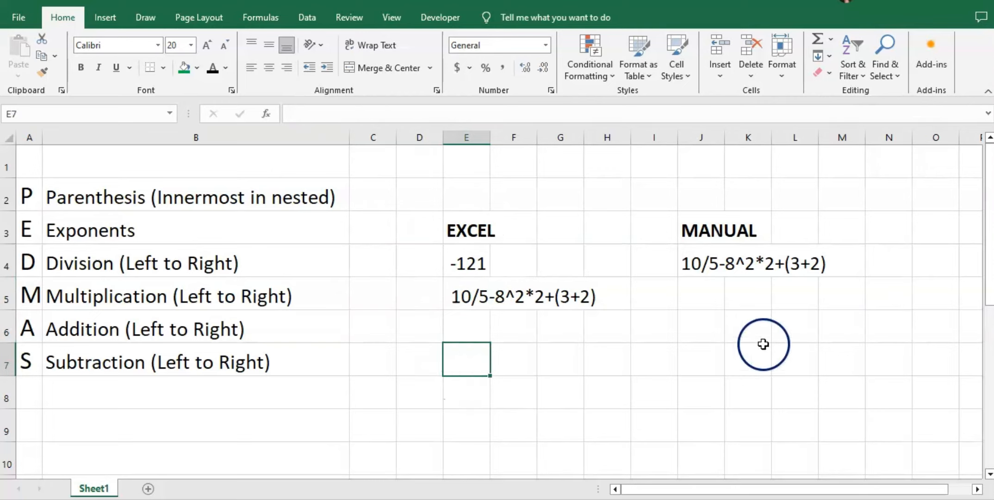
Enter the first manual working line, 2-8^2*2+(3+2), in J5 under the MANUAL expression.
left_click(704, 290)
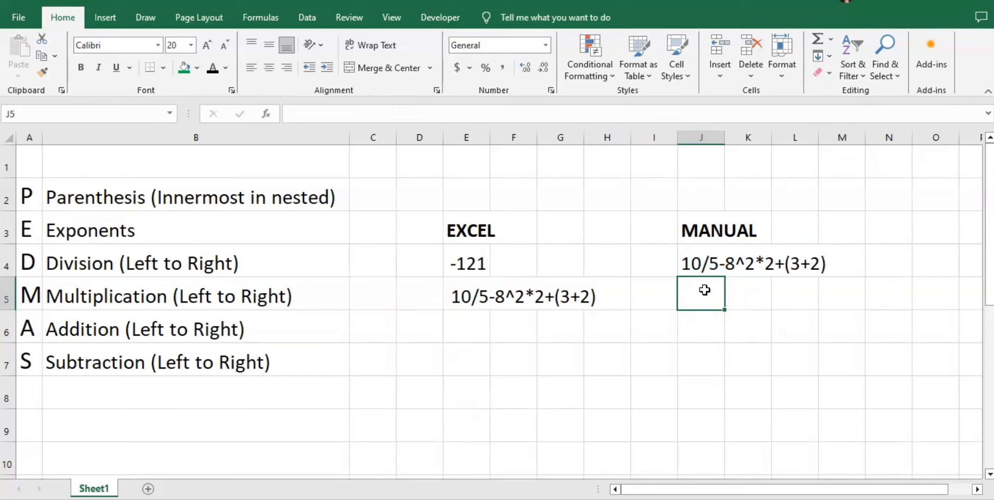
type("2")
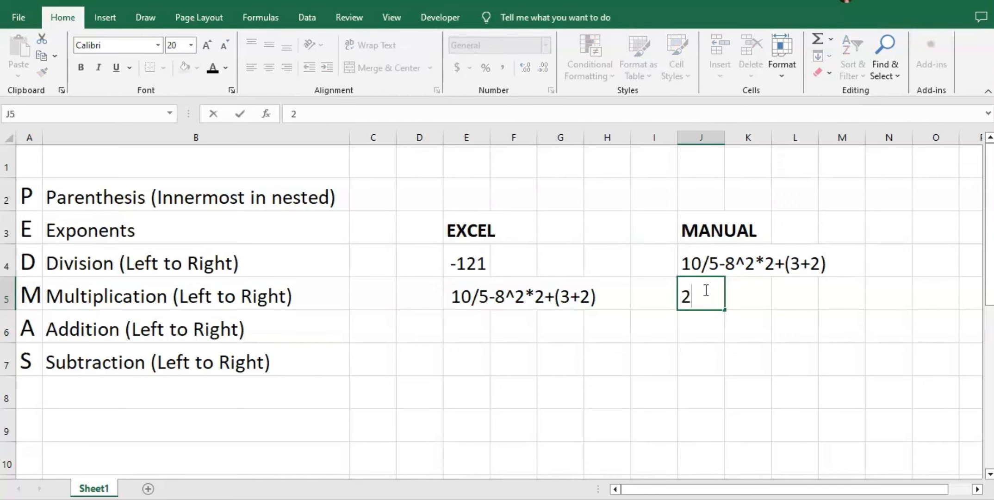
type("-8^2*2")
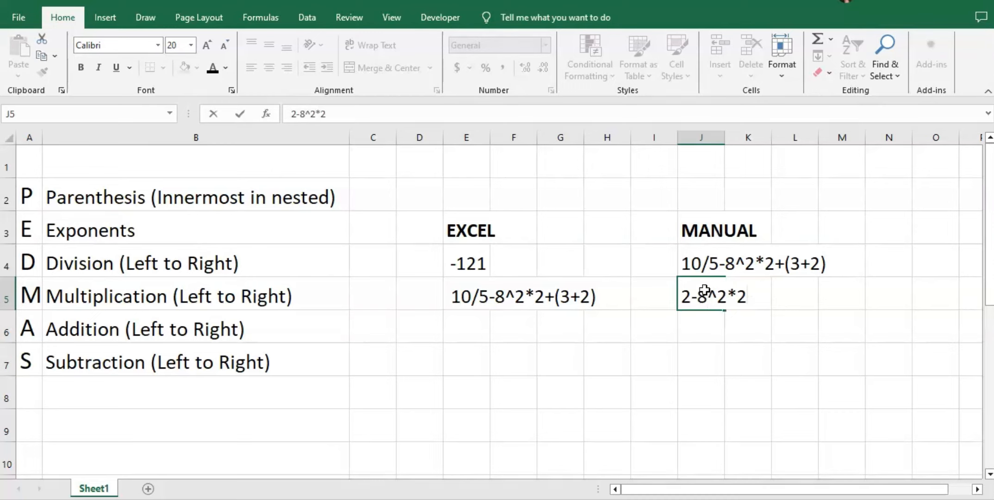
type("+(3+2)")
key("Return")
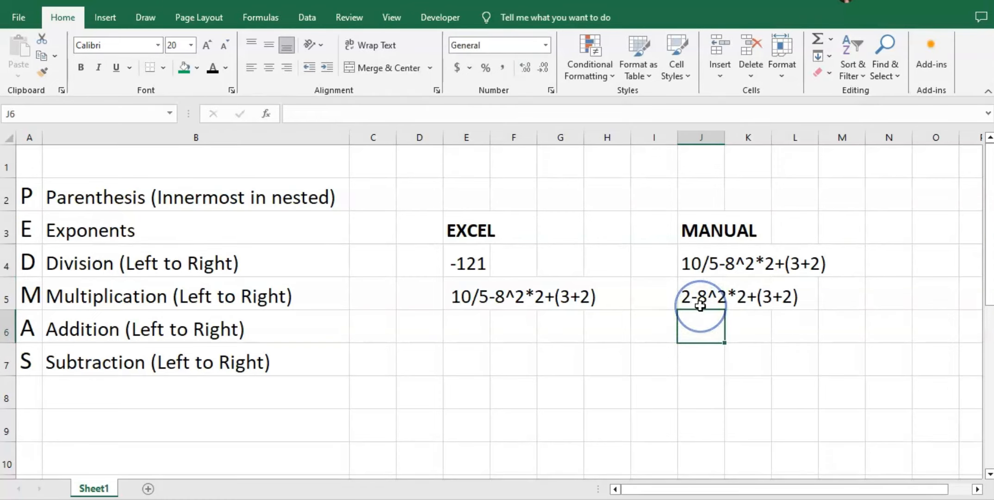
Enter the next manual working line, -6^2*2+(3+2), in J6 as text with a leading space.
type("-6")
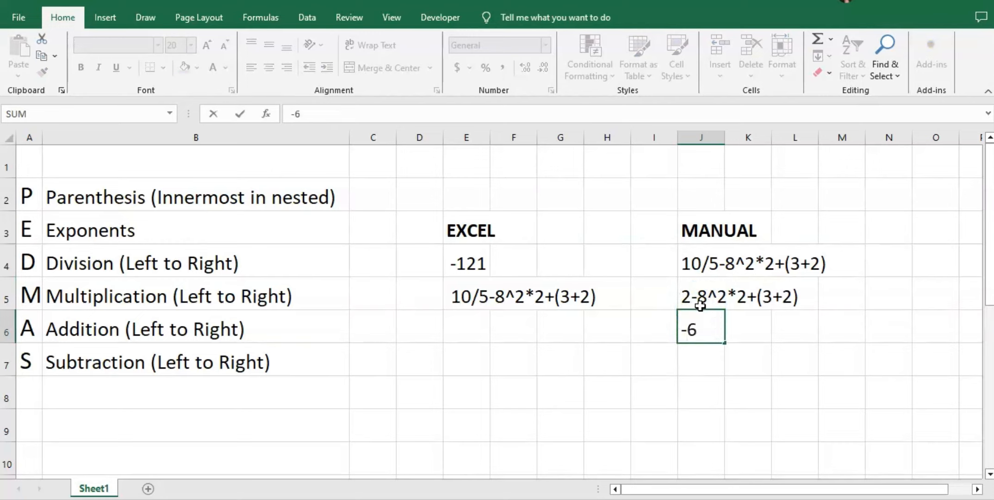
type("^2*2")
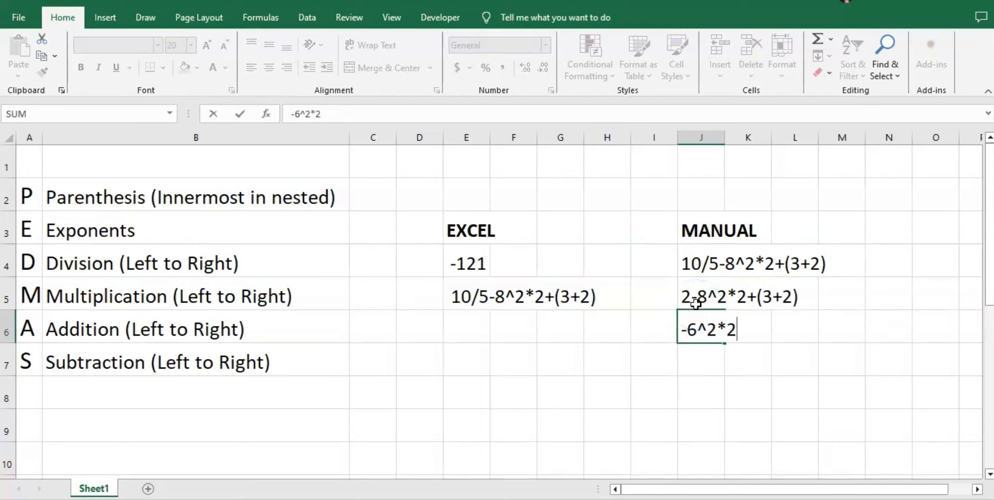
type("+(3+2)")
key("Return")
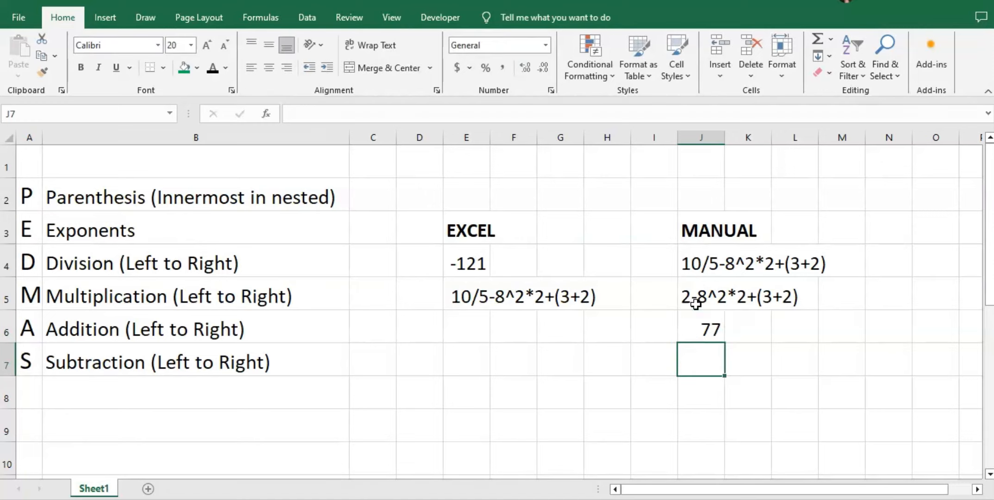
key("Up")
left_click(297, 116)
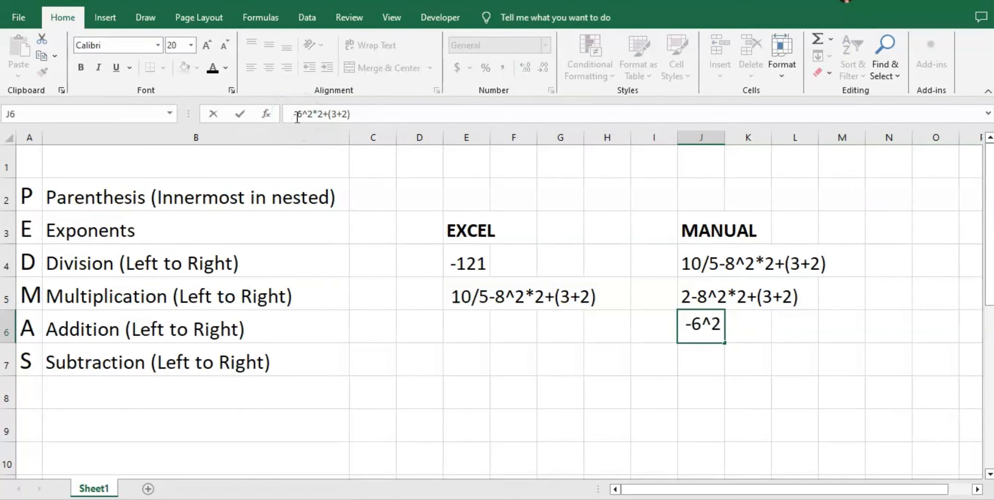
key("Return")
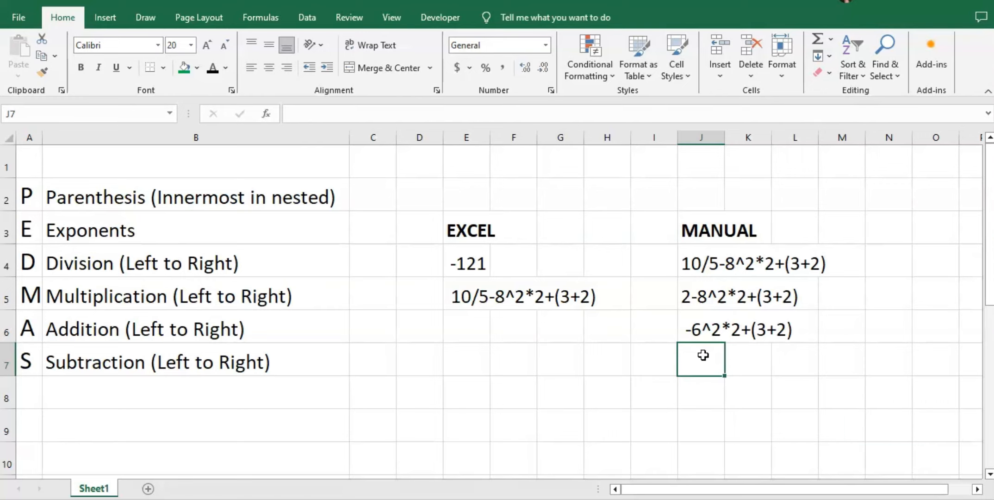
Enter the next manual working line, 36*2+(3+2), in J7.
type("36")
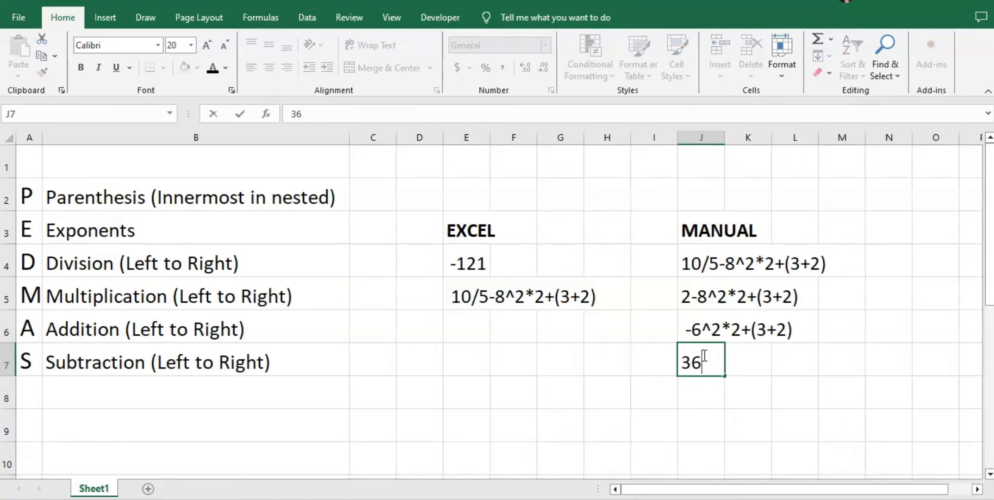
type("*2+(3")
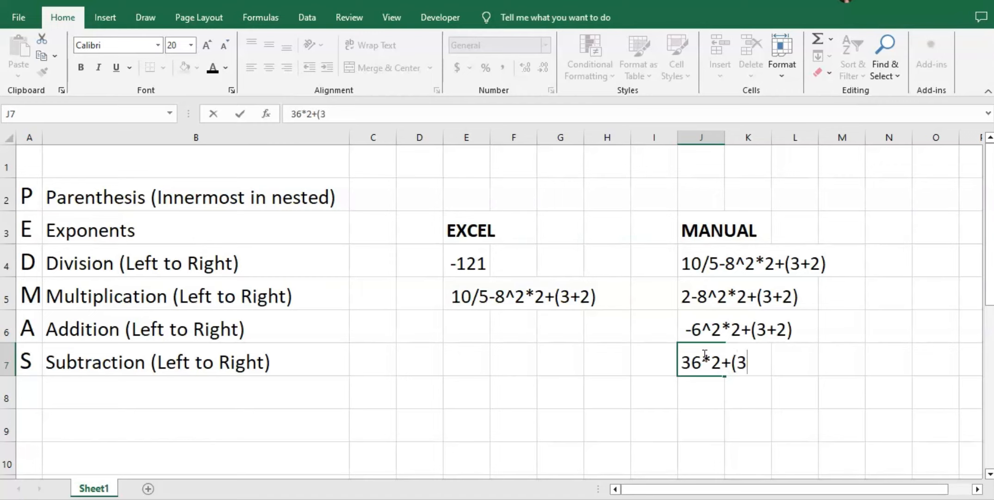
type("+")
type("2)")
key("Return")
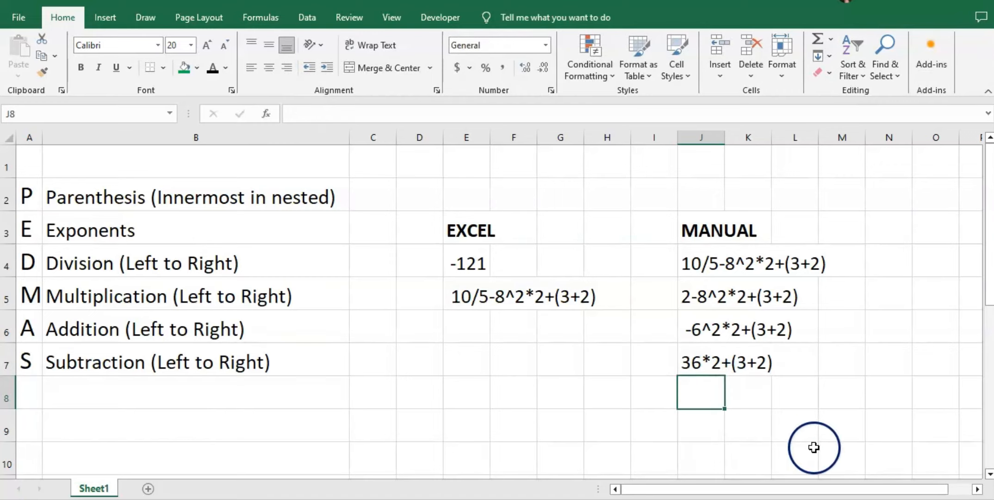
Complete the manual working by entering 72+(3+2) in J8 and the final result 77 in J9.
type("72")
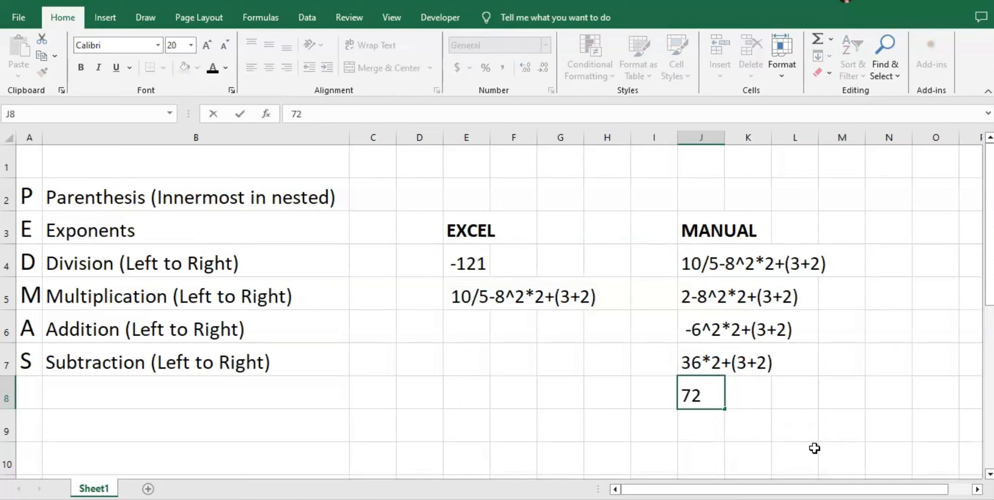
type("+(3+2)")
key("Return")
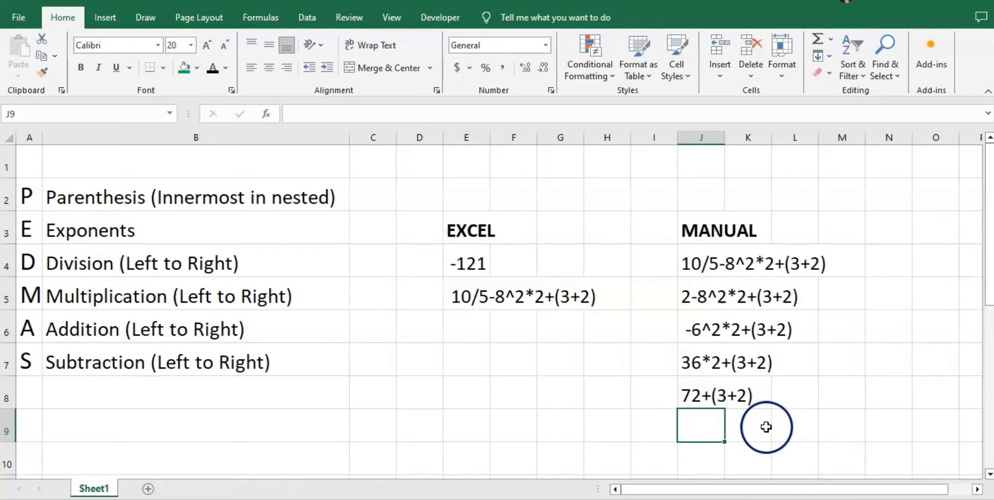
type("77")
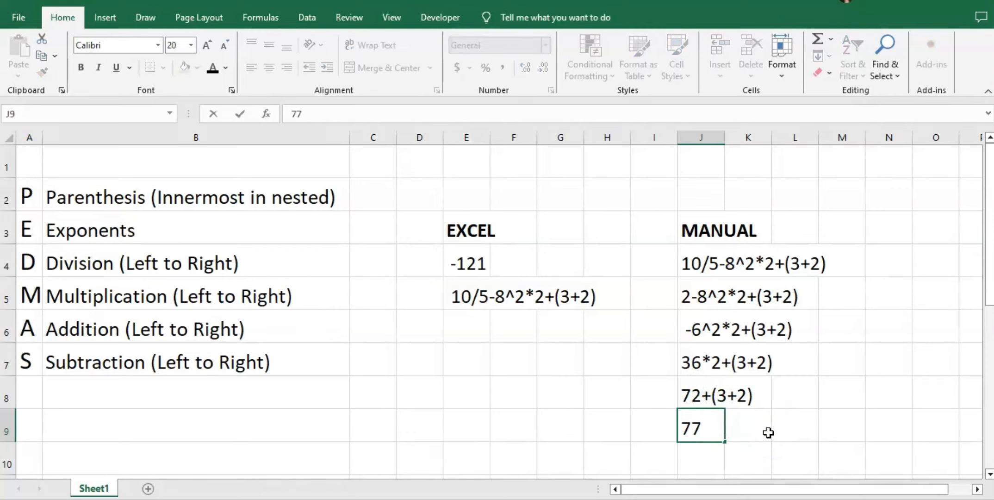
key("Return")
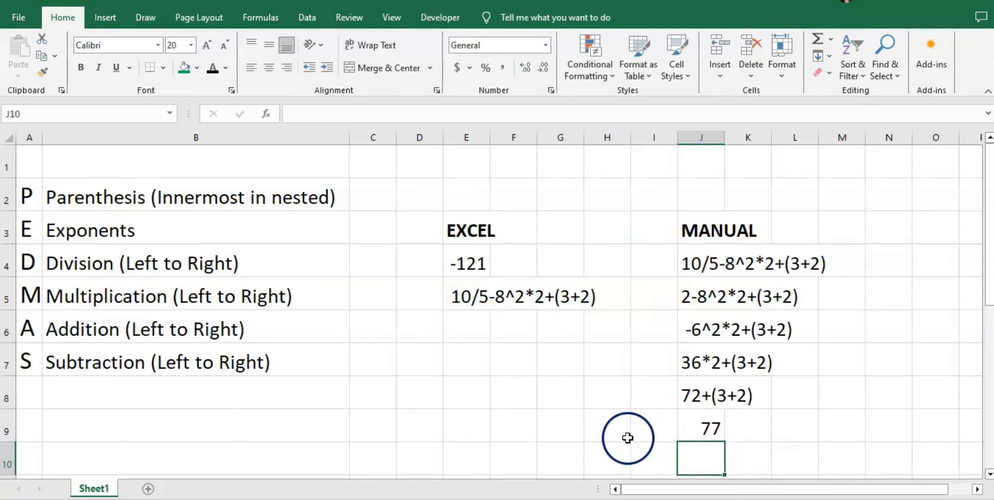
In the EXCEL column, enter the expression with its parenthesis resolved, 10/5-8^2*2+5, in E6.
left_click(467, 321)
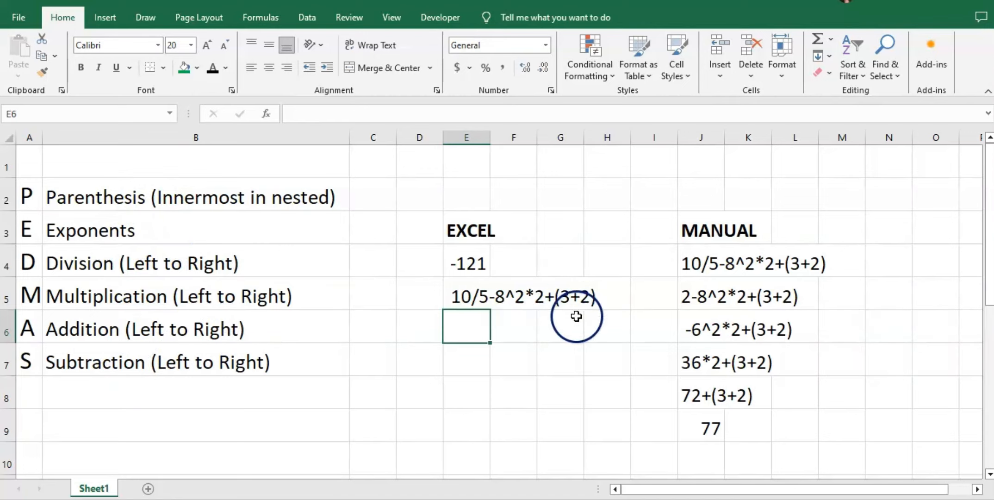
type("1")
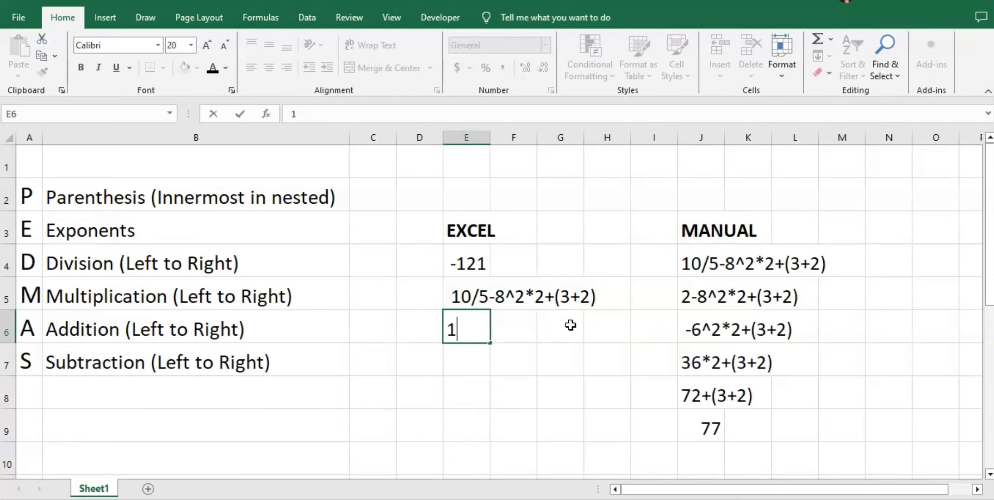
type("0/5")
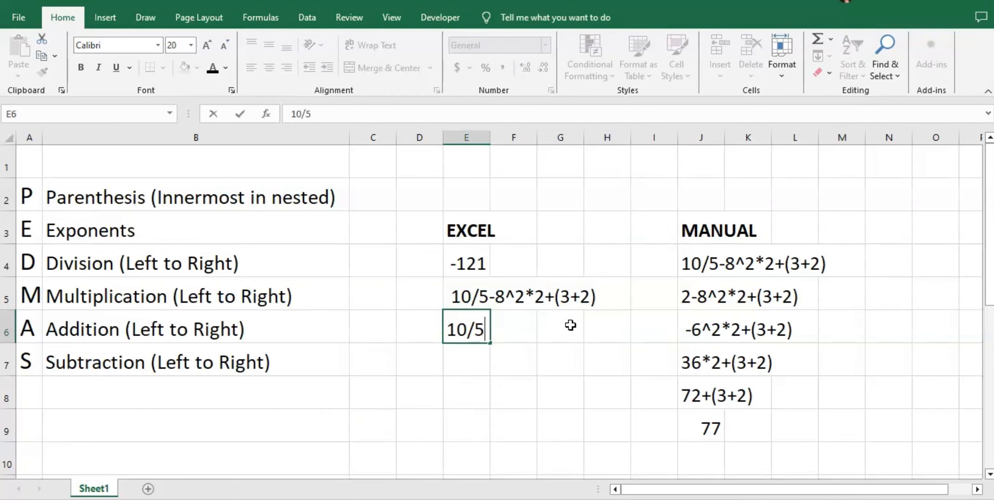
type("-8^2*")
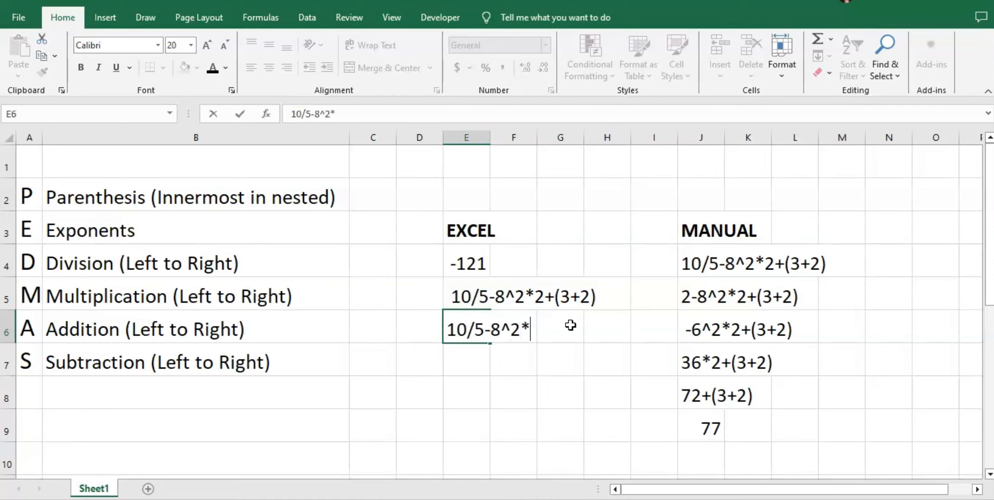
type("2+5")
key("Return")
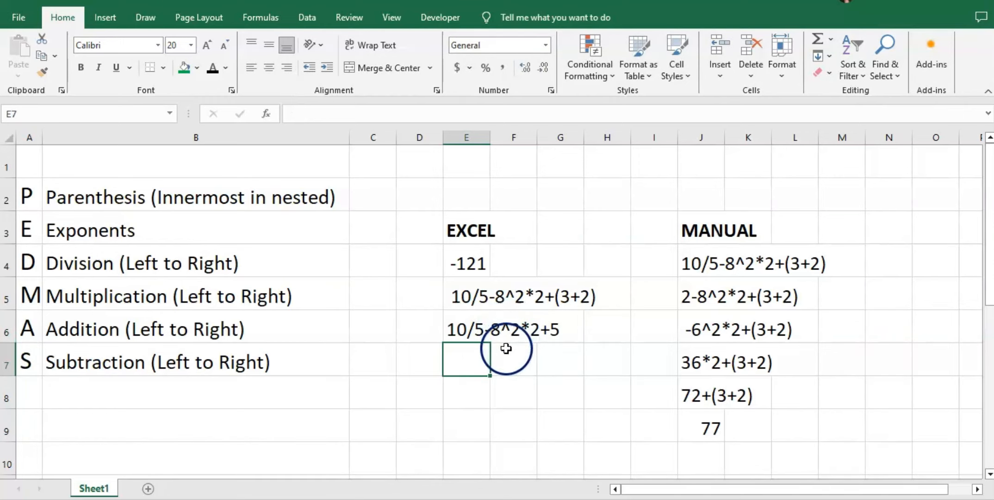
Enter the expression with its exponent resolved, 10/5-64*2+2, in E7.
type("10/")
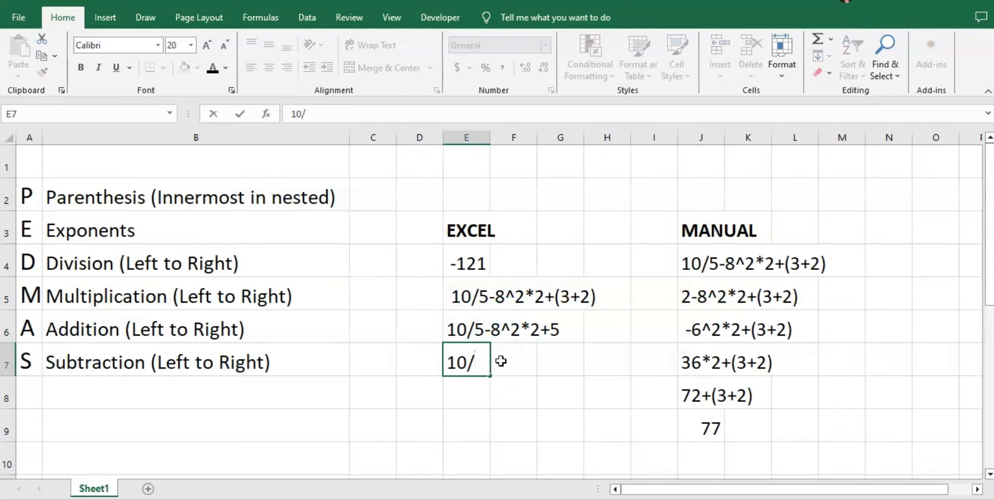
type("5-64")
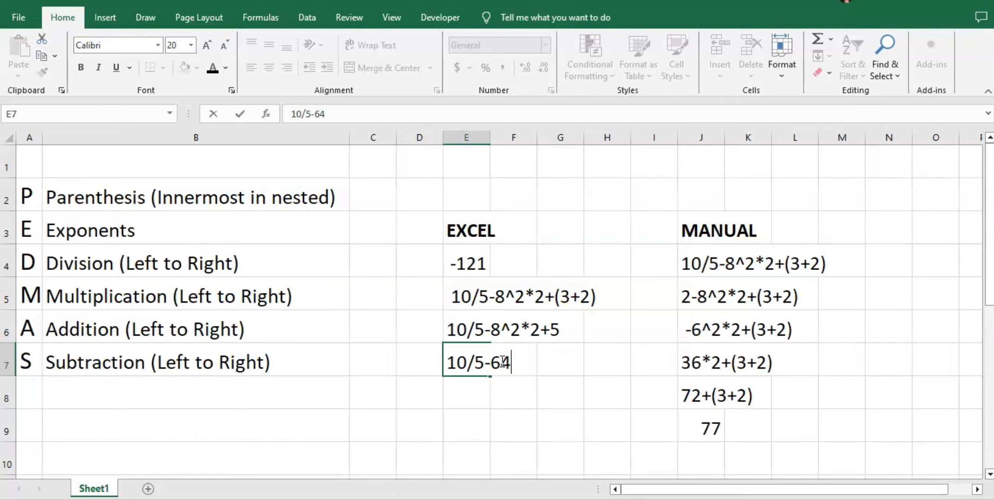
type("*2+5")
key("Return")
key("Up")
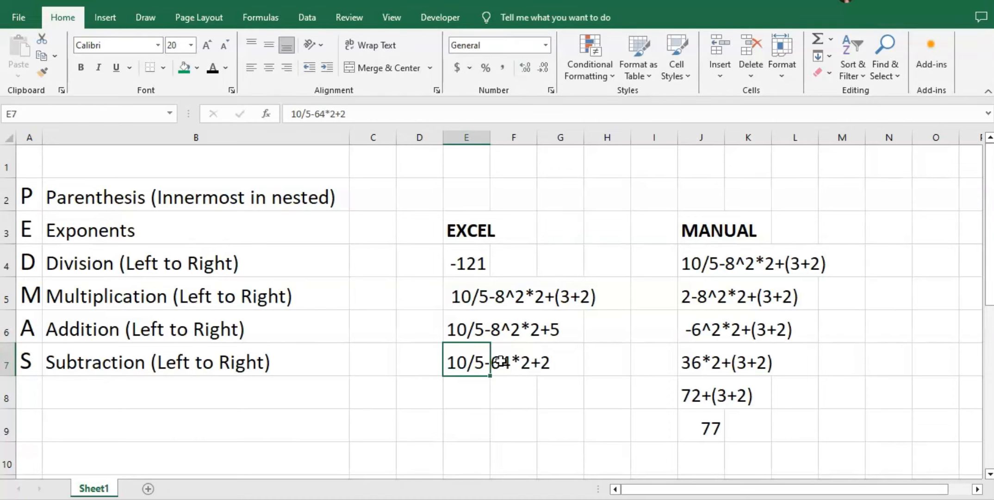
Enter the expression with its division resolved, 2-64*2+5, in E8.
key("Down")
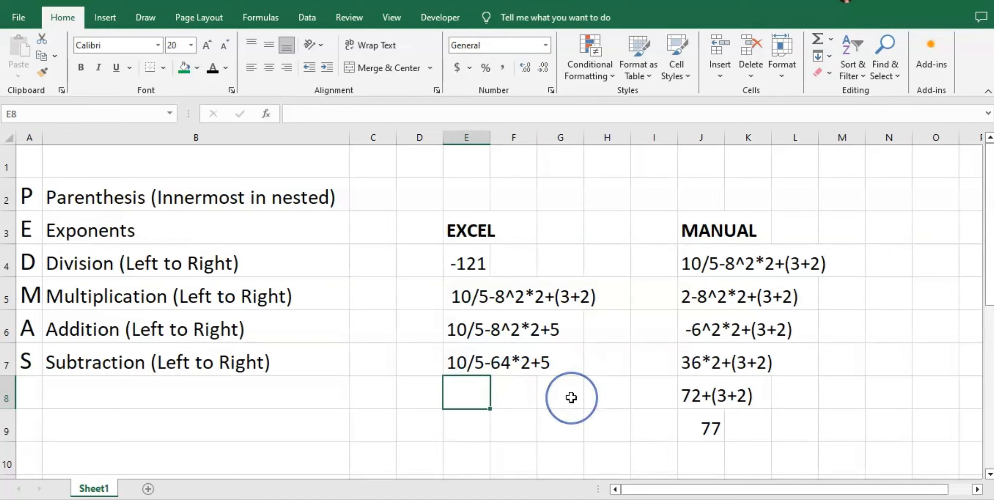
type("2")
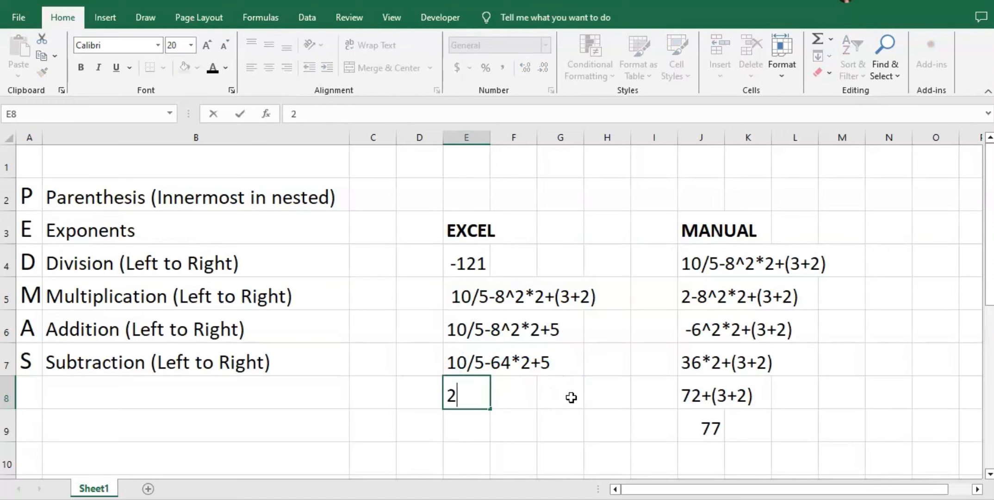
type("-64*")
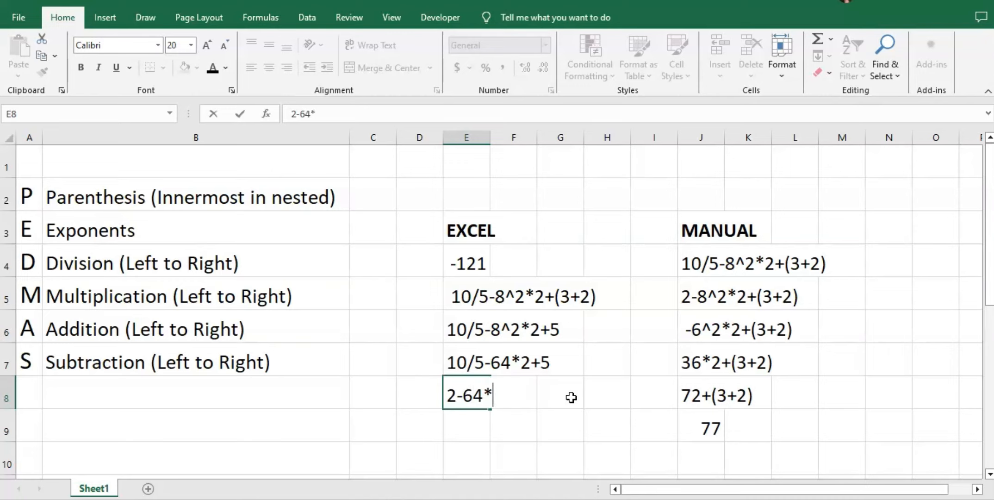
type("2+5")
key("Return")
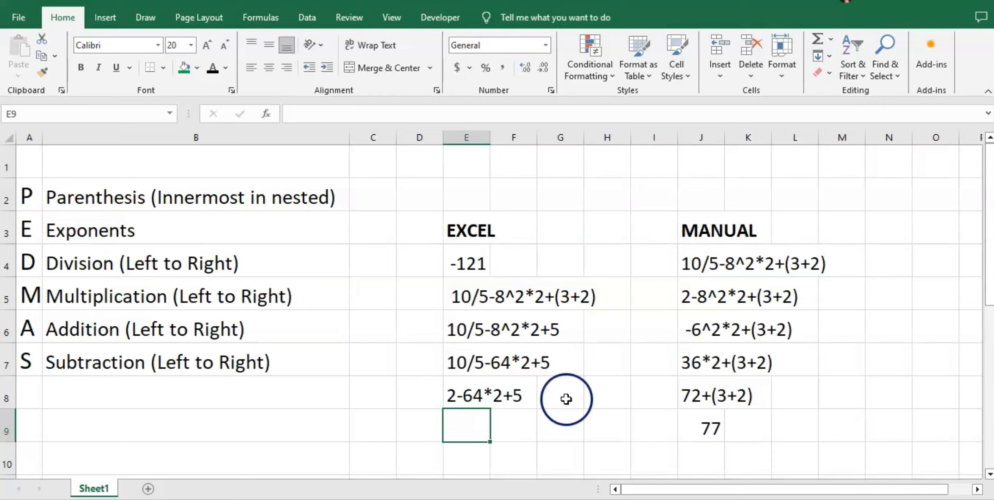
Enter the expression with its multiplication resolved, 2-128+5, in E9.
type("2-")
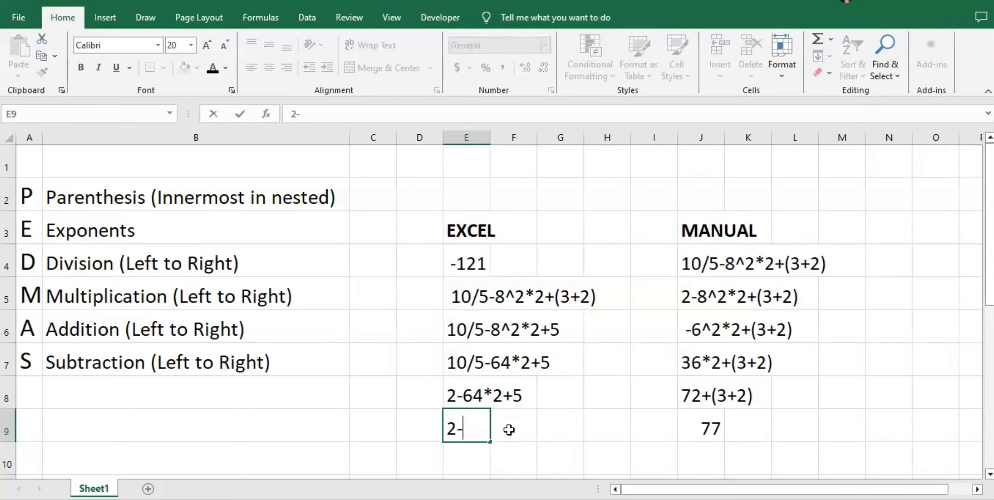
type("128")
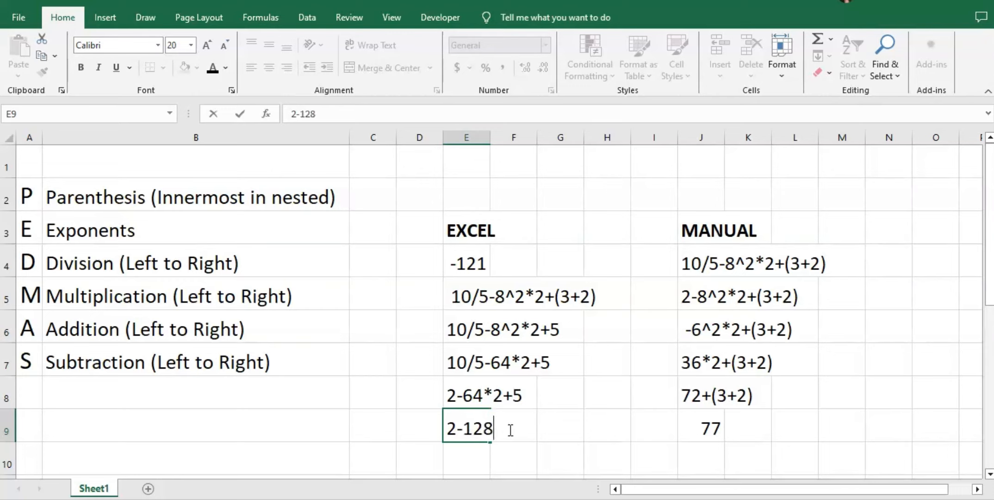
type("+5")
key("Return")
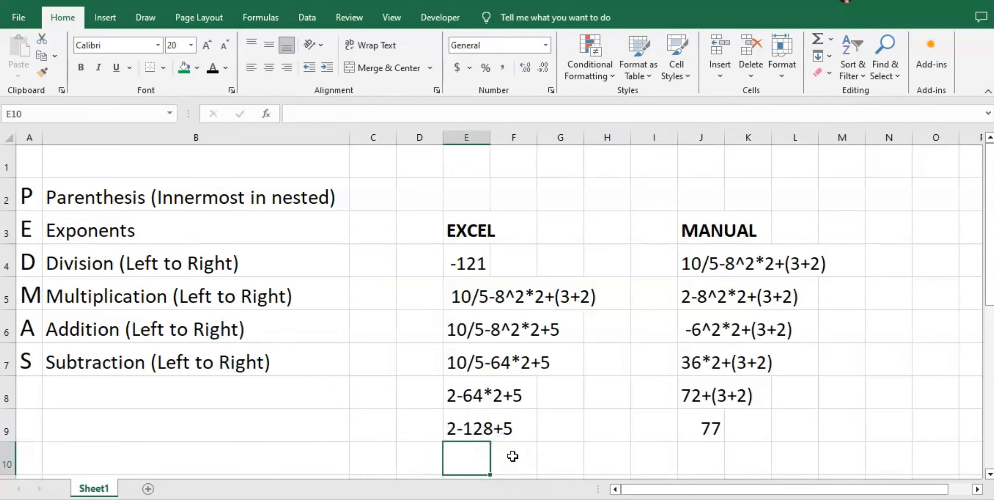
Complete the EXCEL column by entering the final calculation -126+5 in E10, and select the manual result in J9.
type("-")
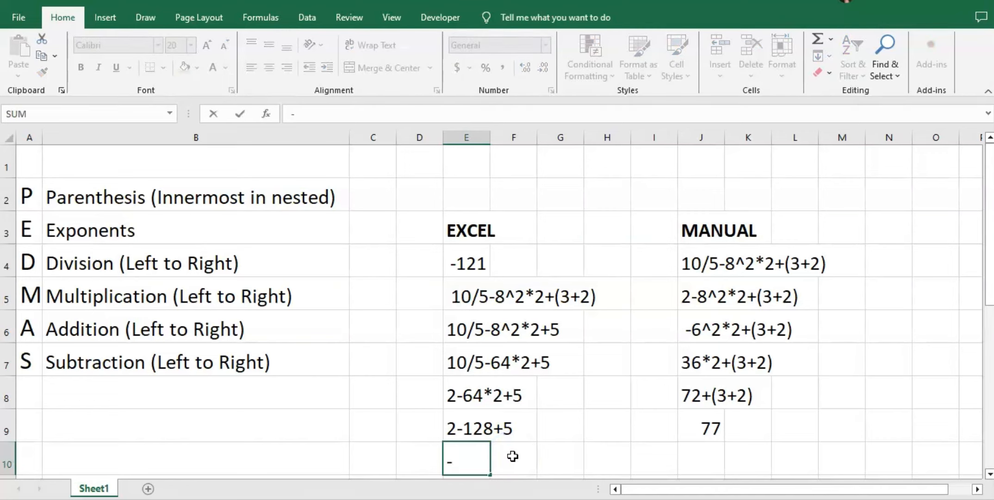
type("126")
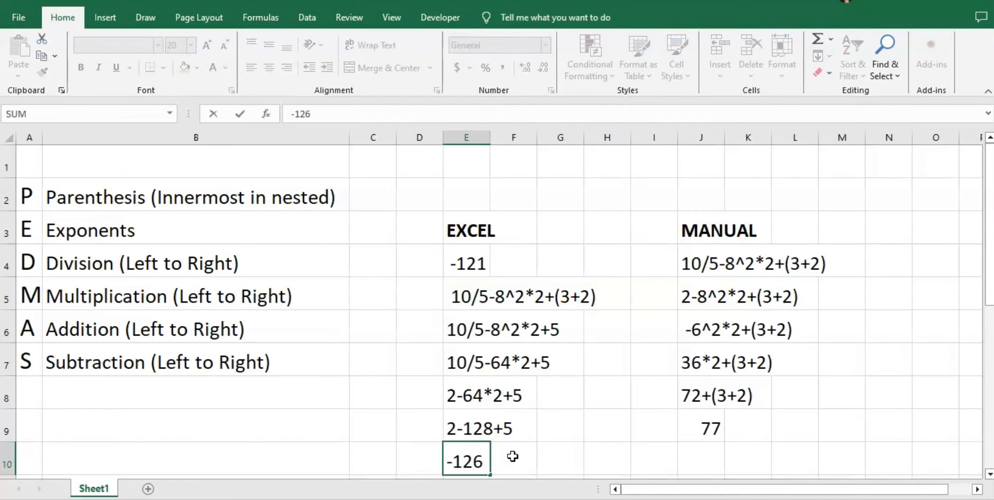
type("+5")
key("Return")
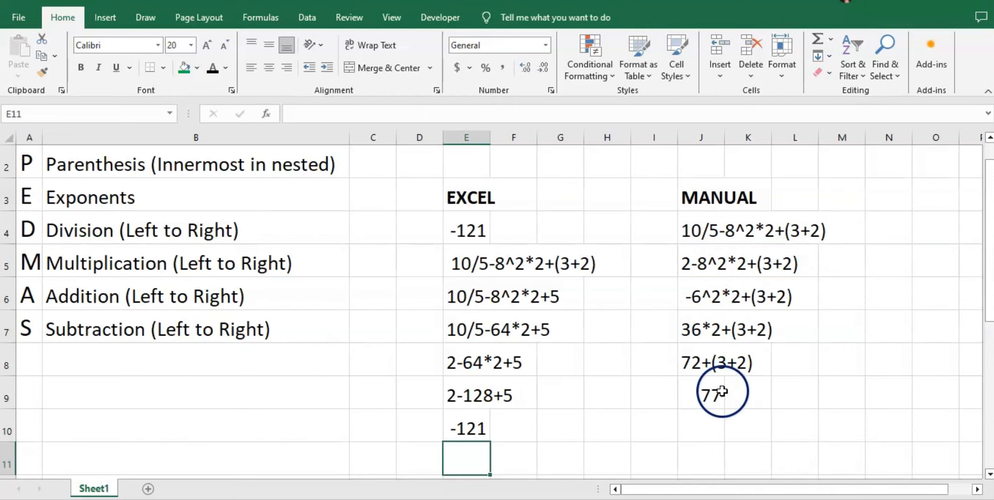
left_click(706, 394)
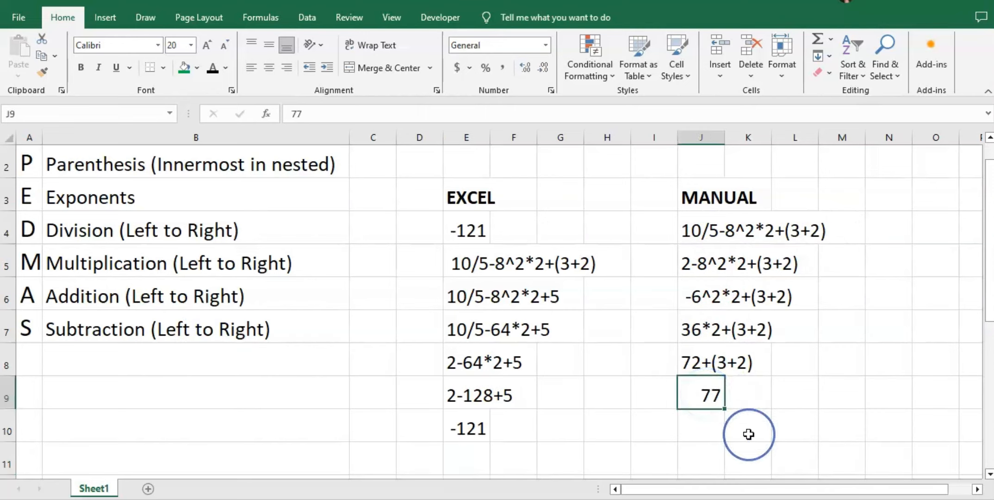